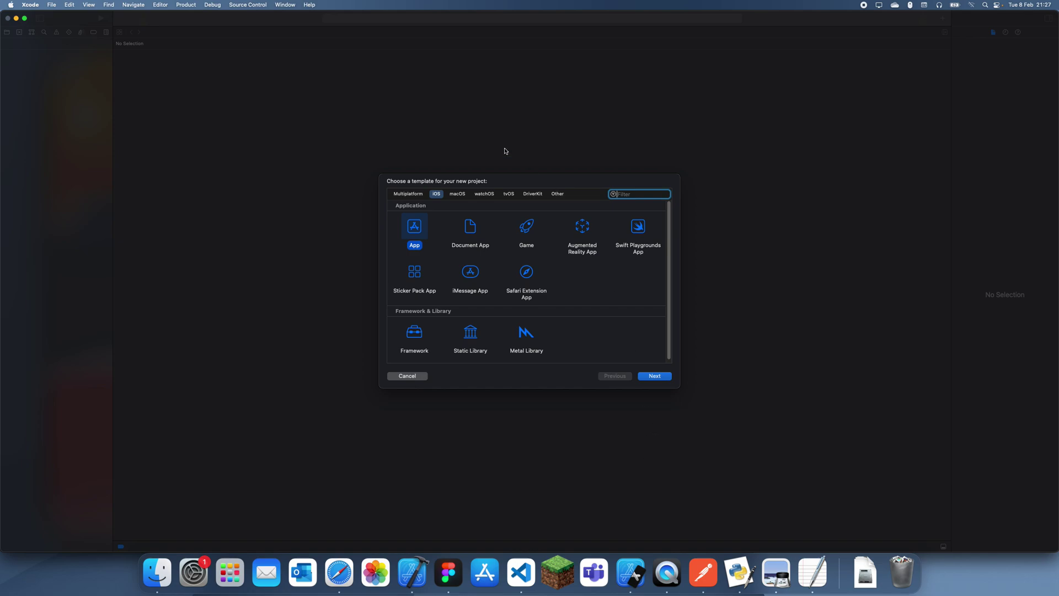
Create an iOS App project named disable_orientation in the Youtube folder.
key("Return")
type("disable_orientation")
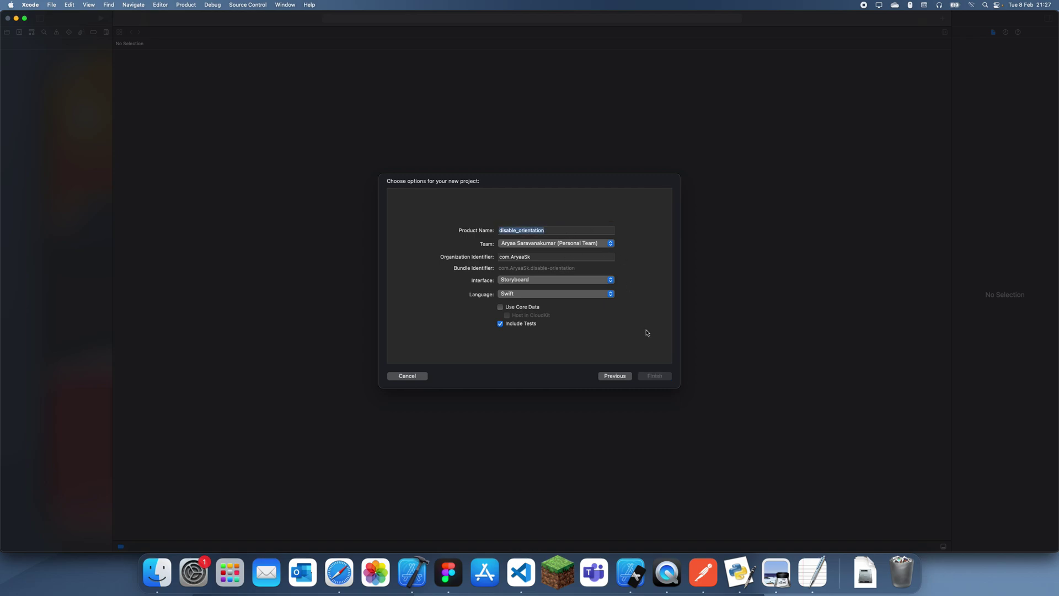
key("Return")
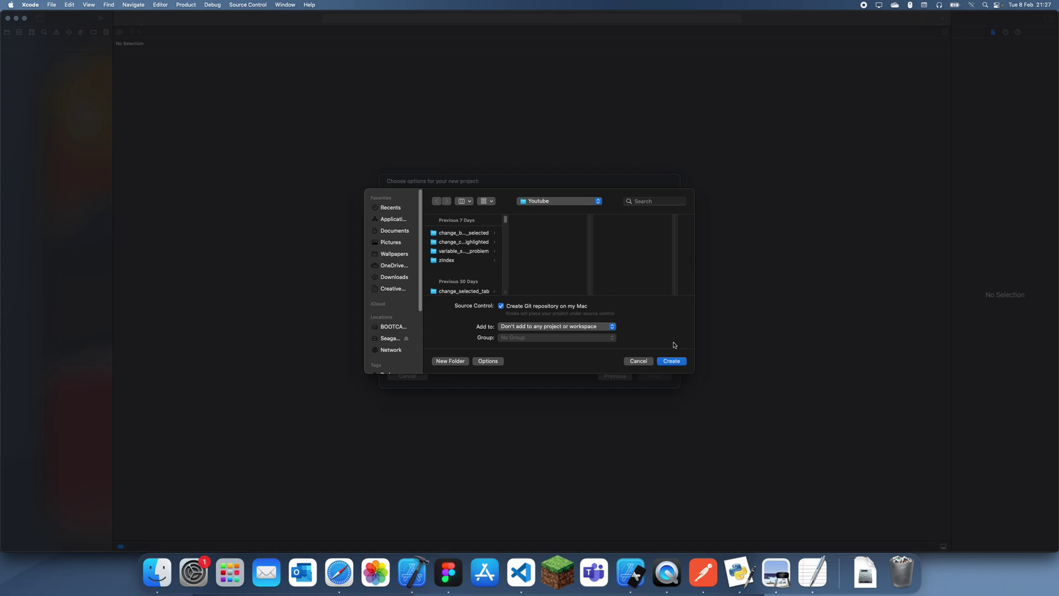
key("Return")
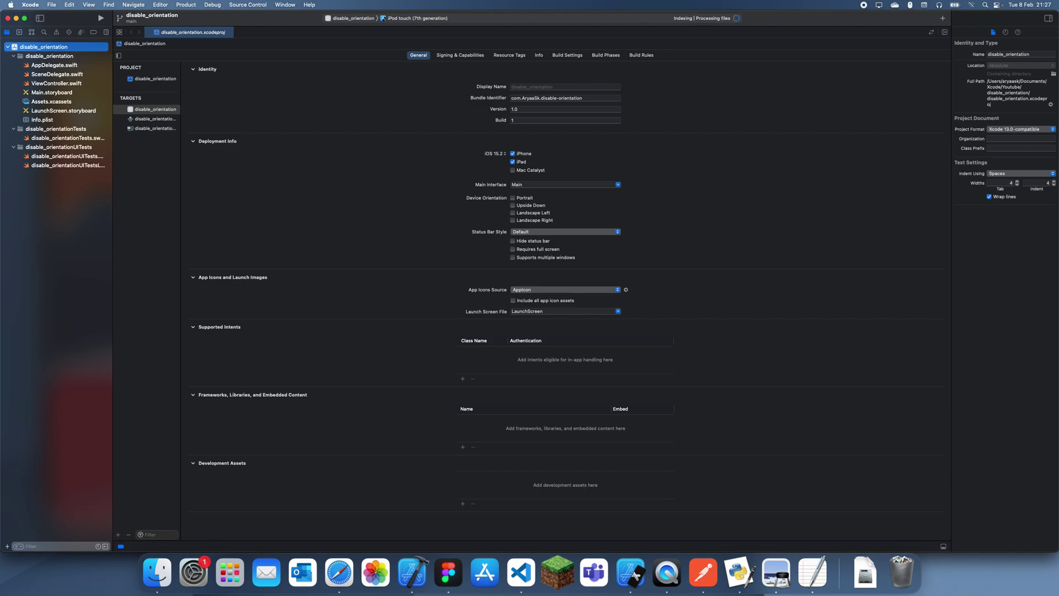
Browse ViewController.swift, then the tests target and app target settings.
left_click(97, 84)
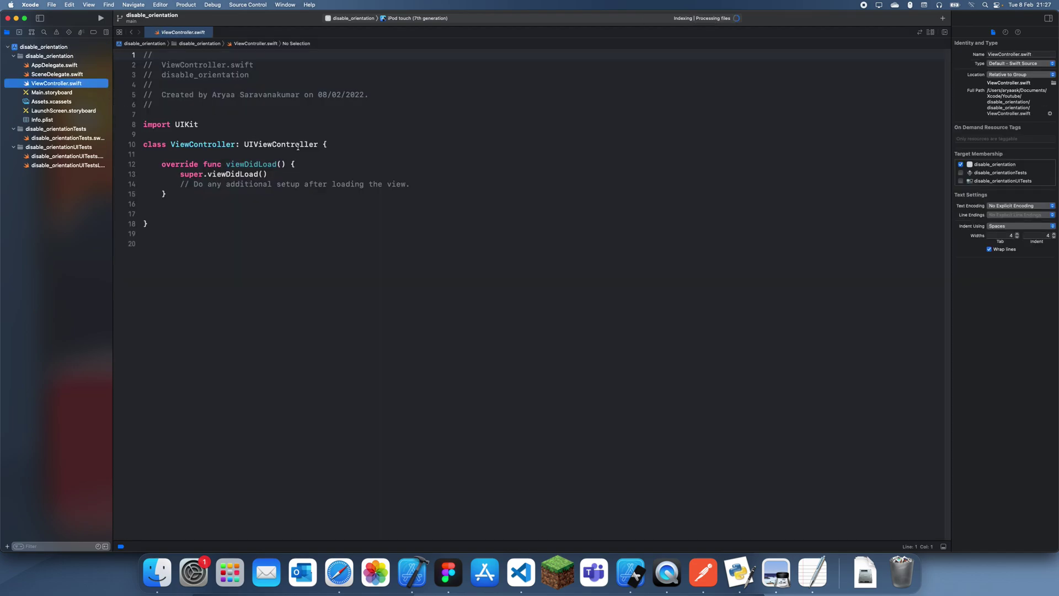
left_click(267, 174)
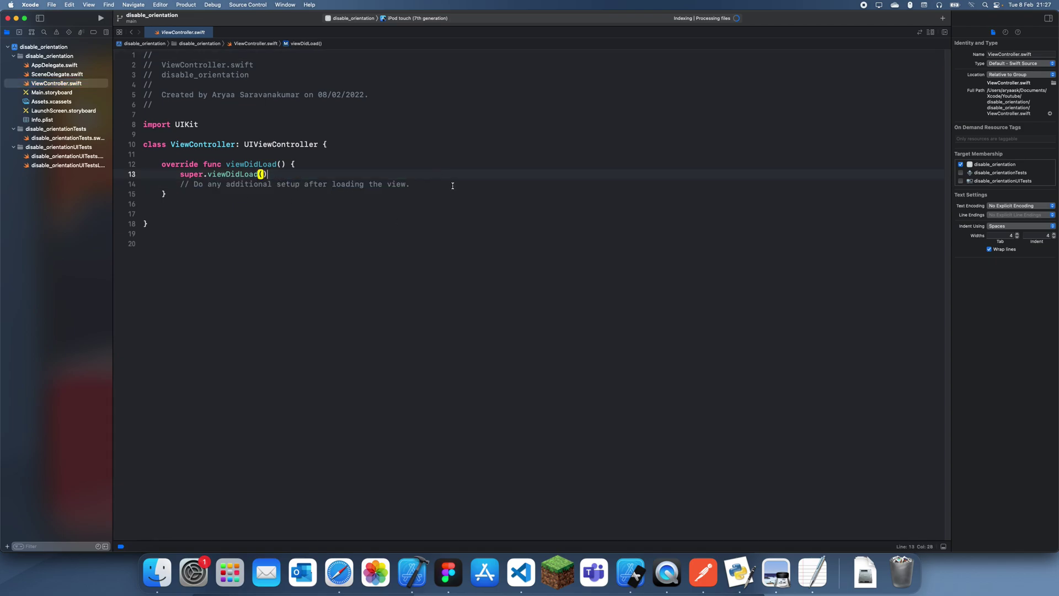
left_click(190, 183)
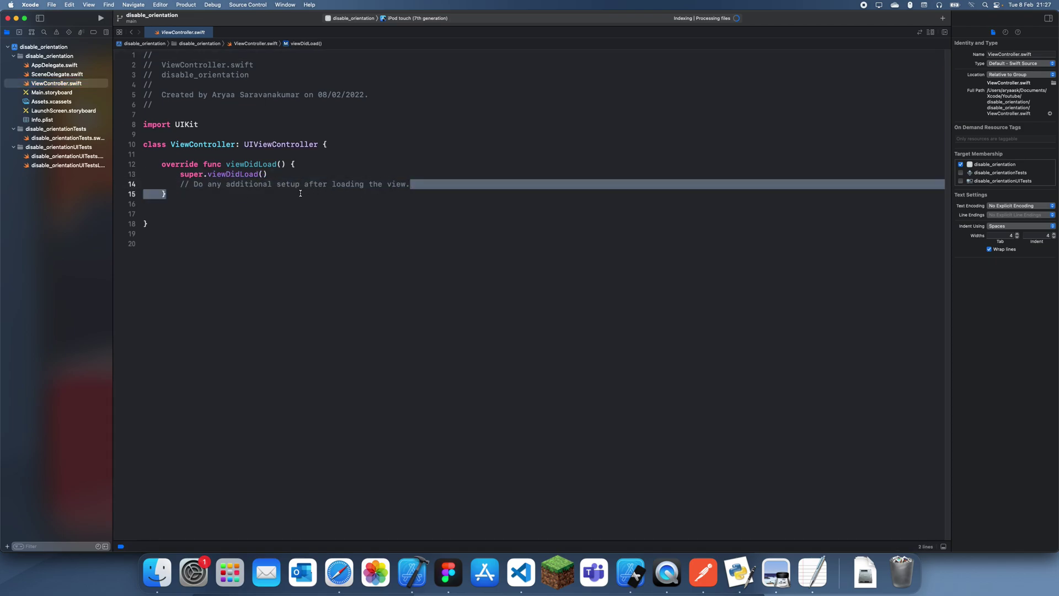
left_click(36, 46)
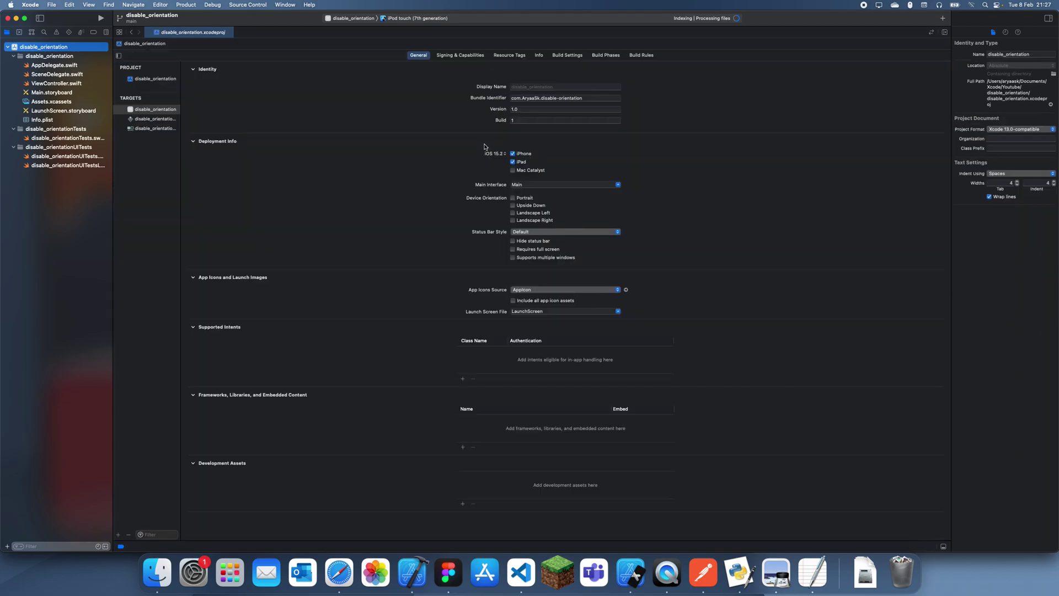
left_click(153, 119)
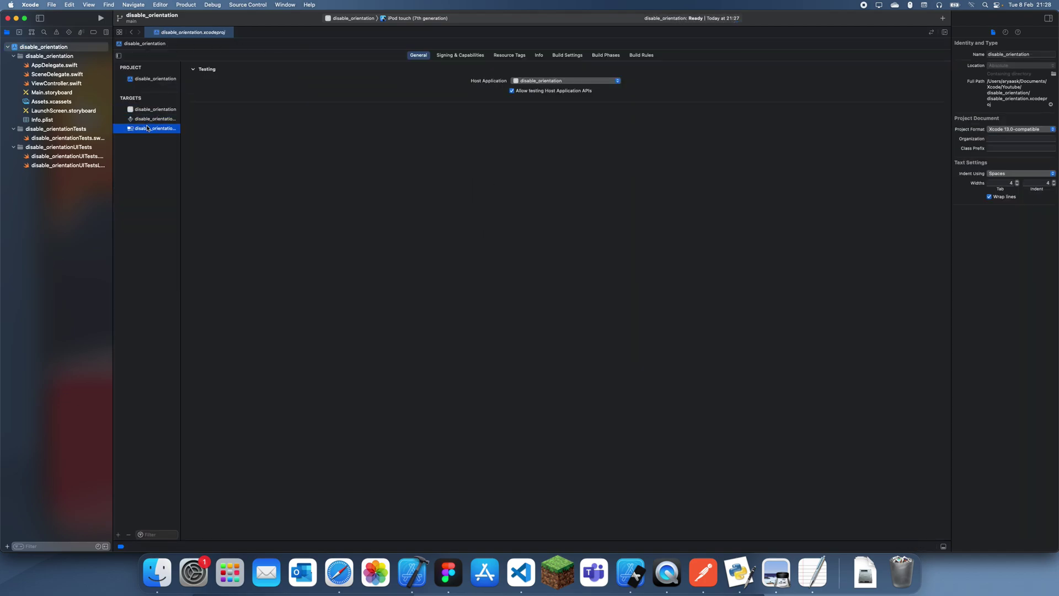
left_click(161, 111)
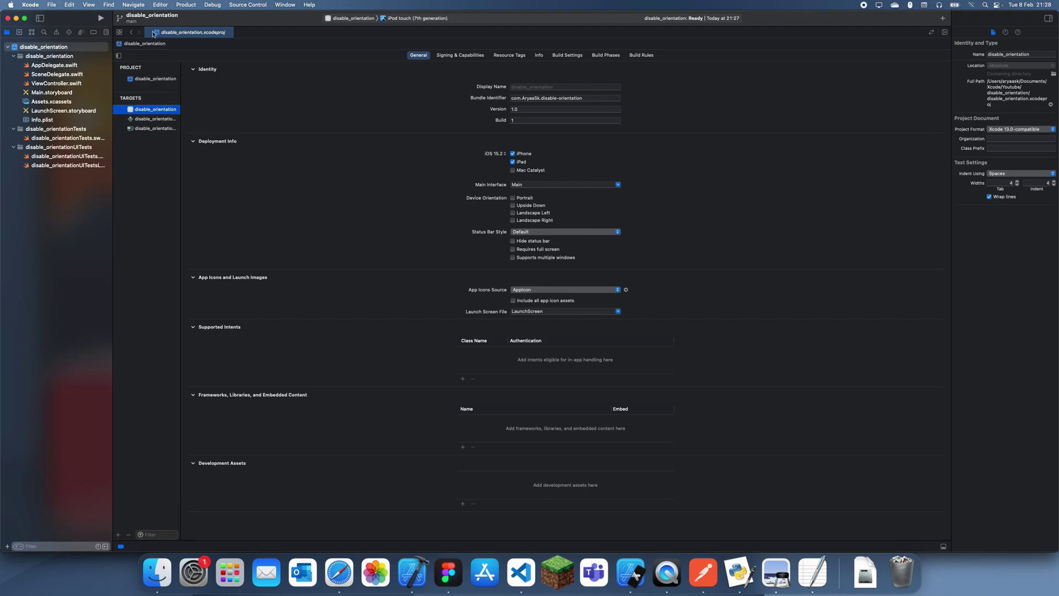
Set the run destination to iPhone 13 mini and run the app.
left_click(419, 18)
left_click(414, 246)
left_click(99, 19)
Place a Label from the Library into the view in Main.storyboard.
left_click(52, 92)
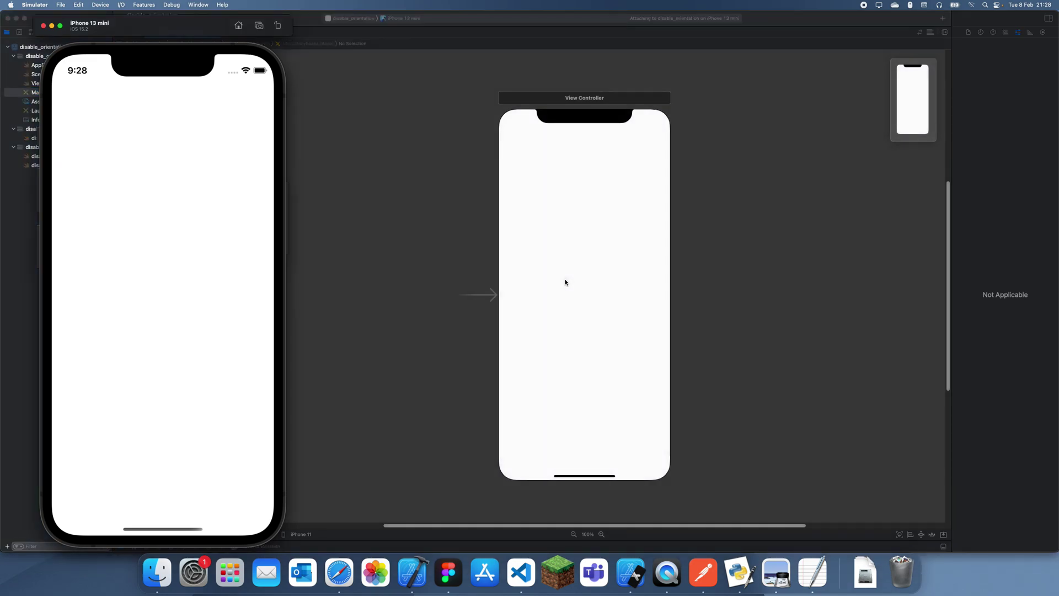
key("super+shift+l")
type("label")
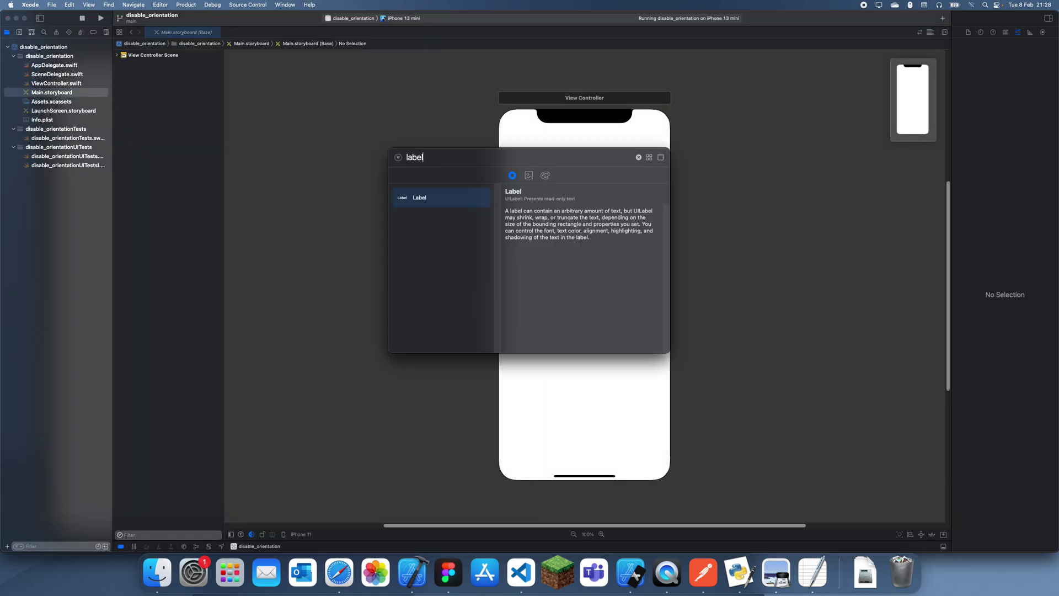
key("Return")
left_click_drag(414, 197, 609, 284)
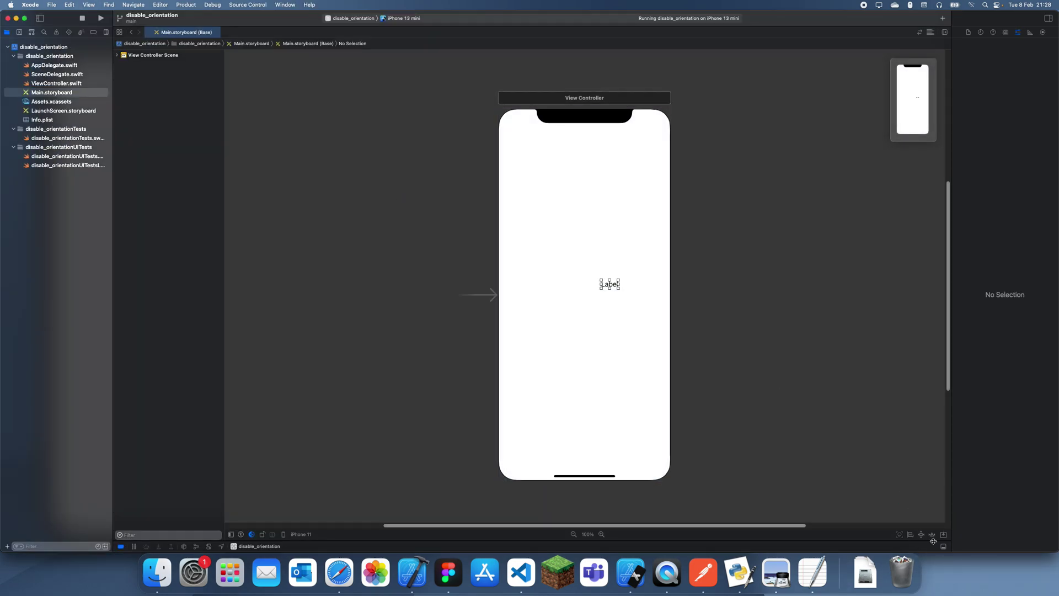
Add Horizontally and Vertically in Container constraints, then go back to project settings.
left_click(911, 534)
left_click(857, 497)
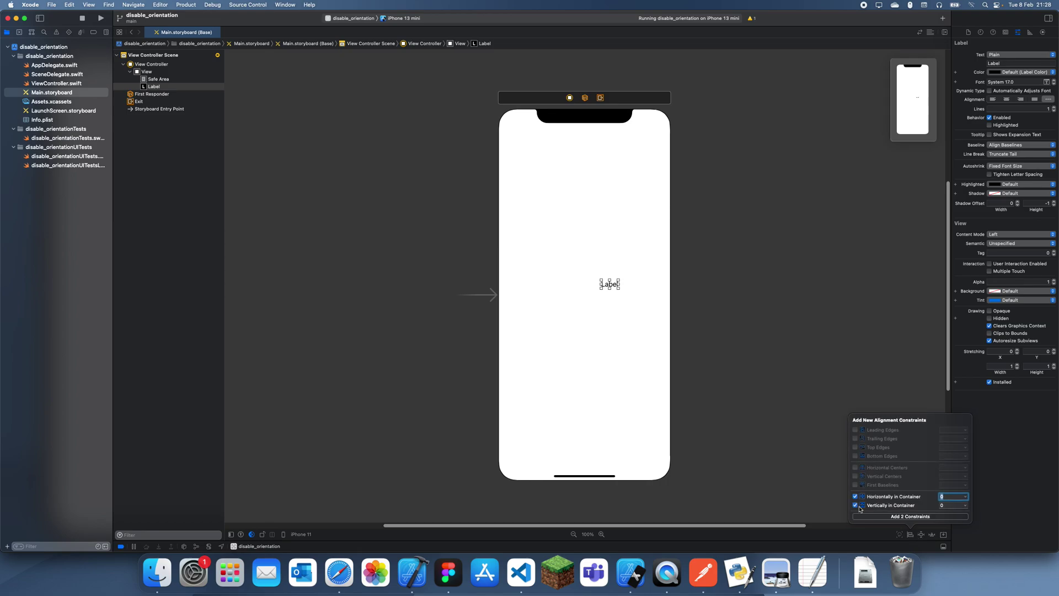
left_click(911, 516)
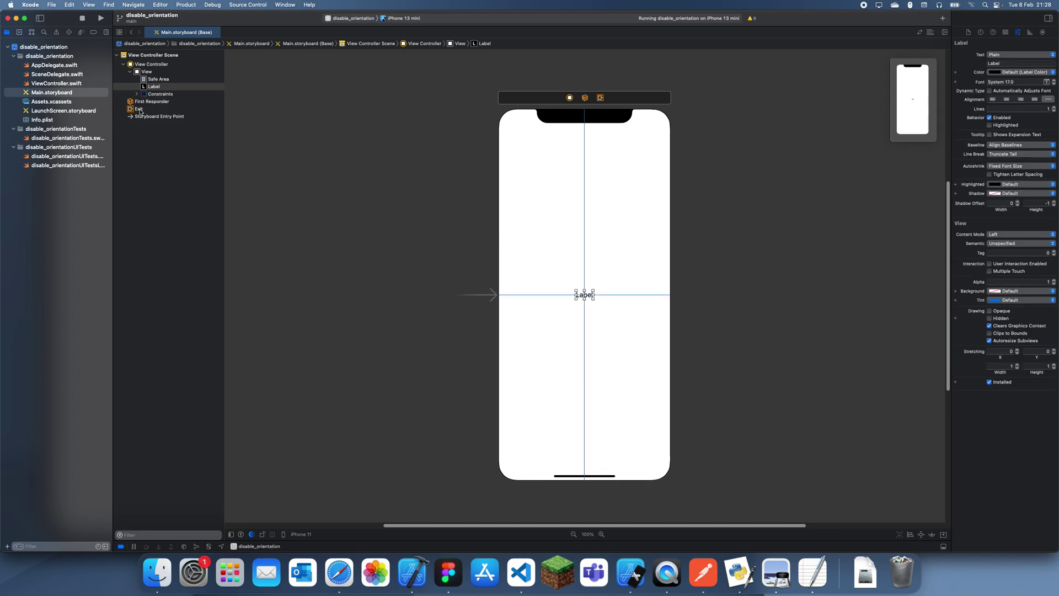
left_click(43, 47)
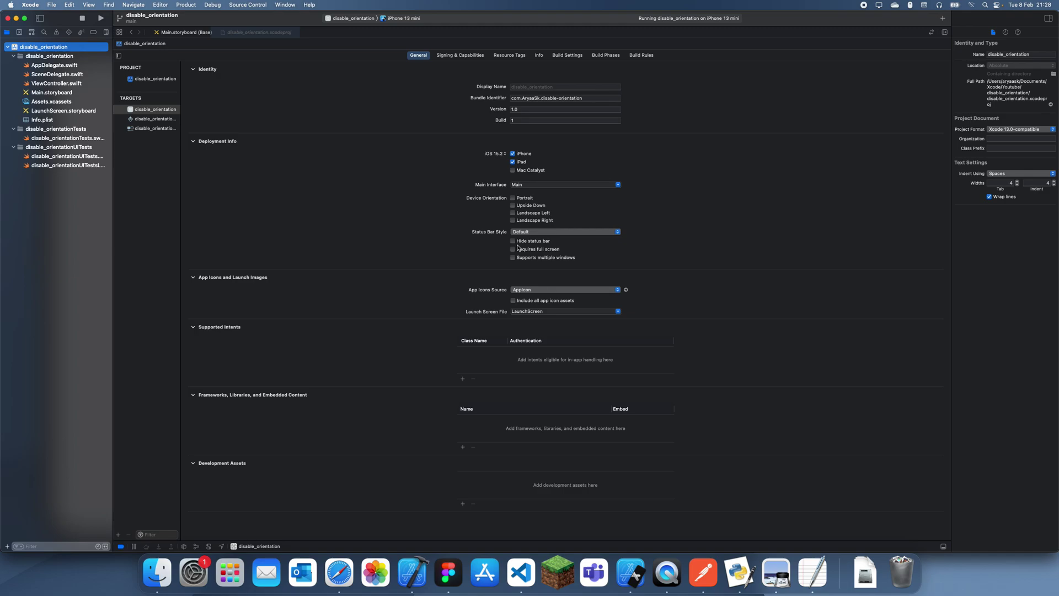
Run the app and rotate the simulator to landscape and back with Cmd+arrows.
key("super+r")
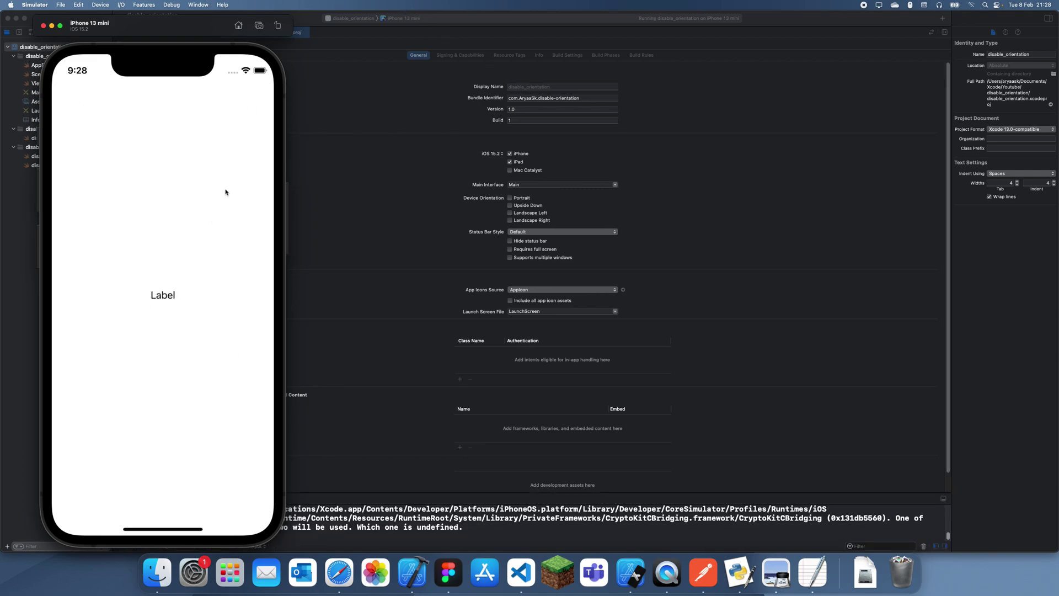
key("super+Right")
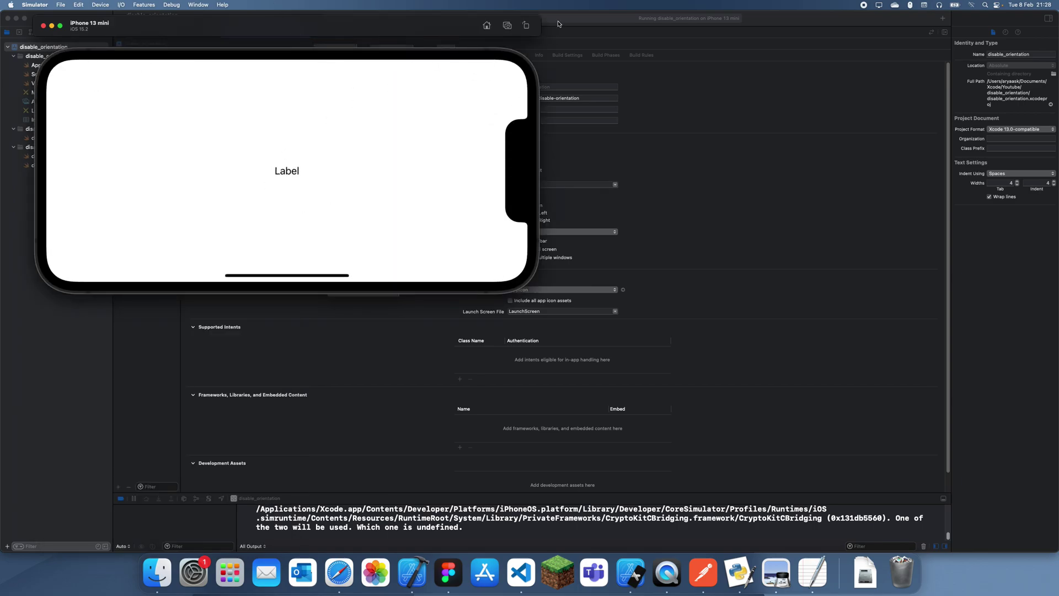
key("super+Left")
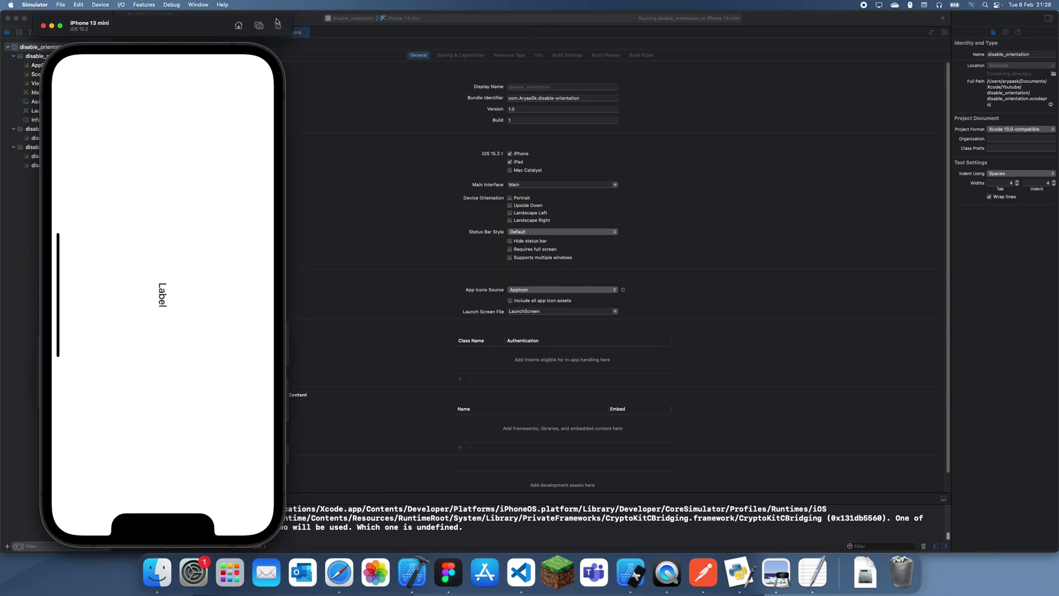
Rotate the simulator repeatedly with its toolbar button, then bring Xcode forward.
left_click(277, 22)
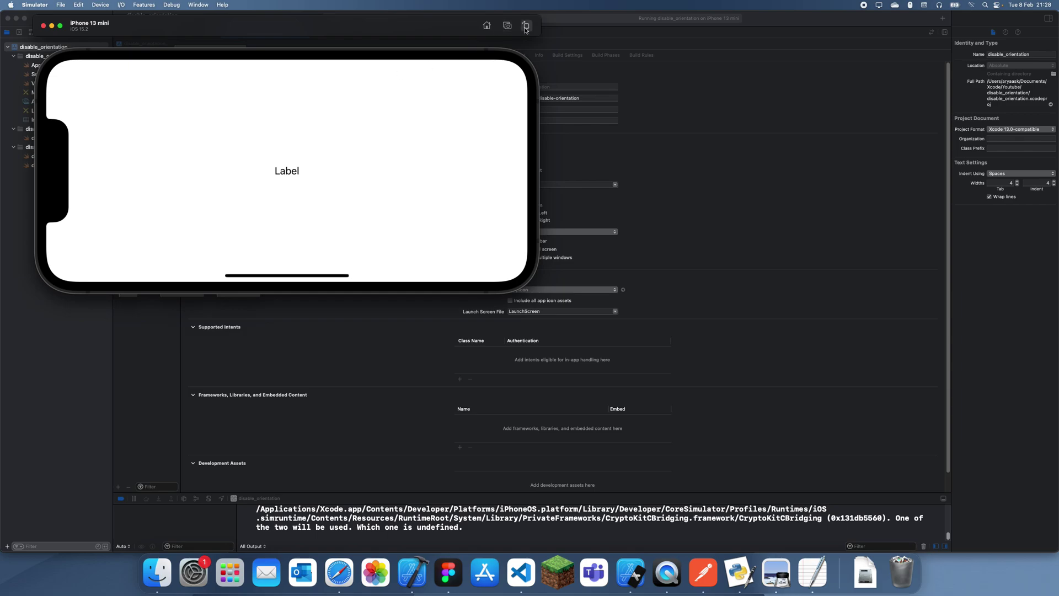
left_click(526, 26)
left_click(282, 26)
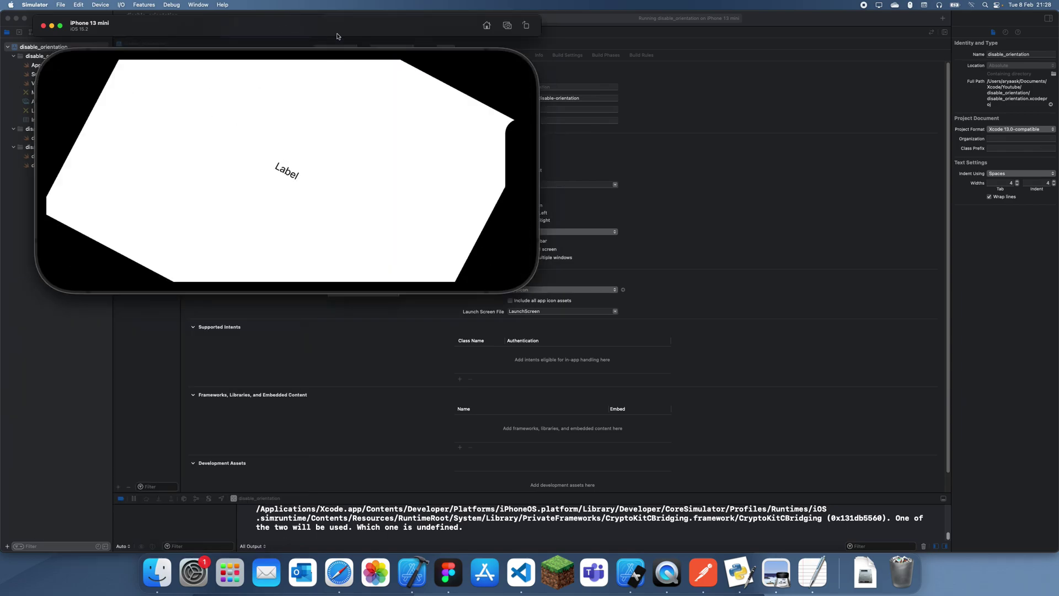
left_click(526, 26)
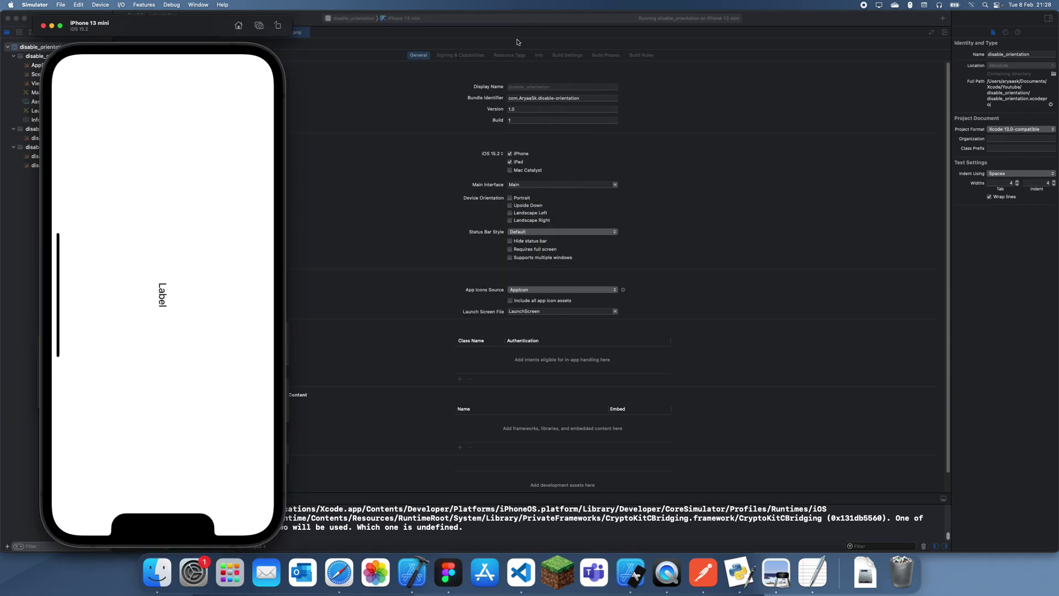
left_click(280, 26)
left_click(527, 26)
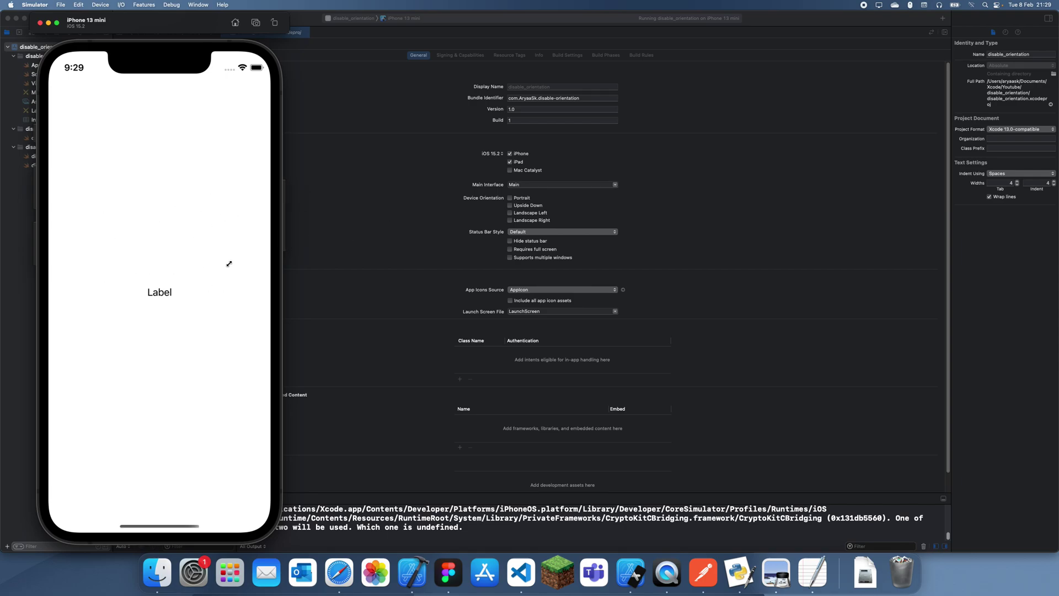
left_click(488, 217)
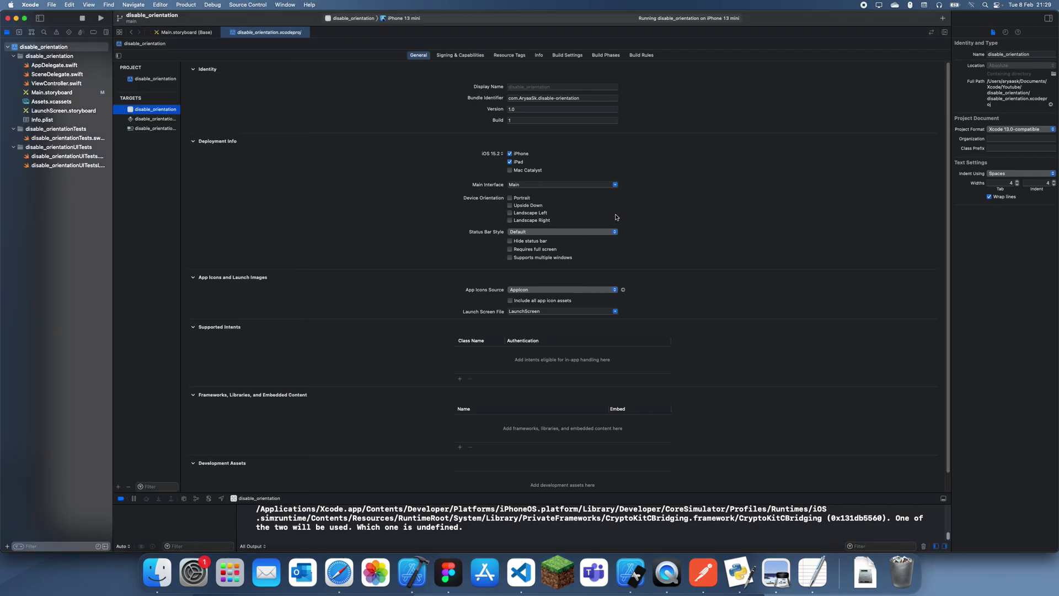
Allow only Portrait orientation, rebuild the app, and start rotating the simulator.
left_click(510, 198)
left_click(100, 17)
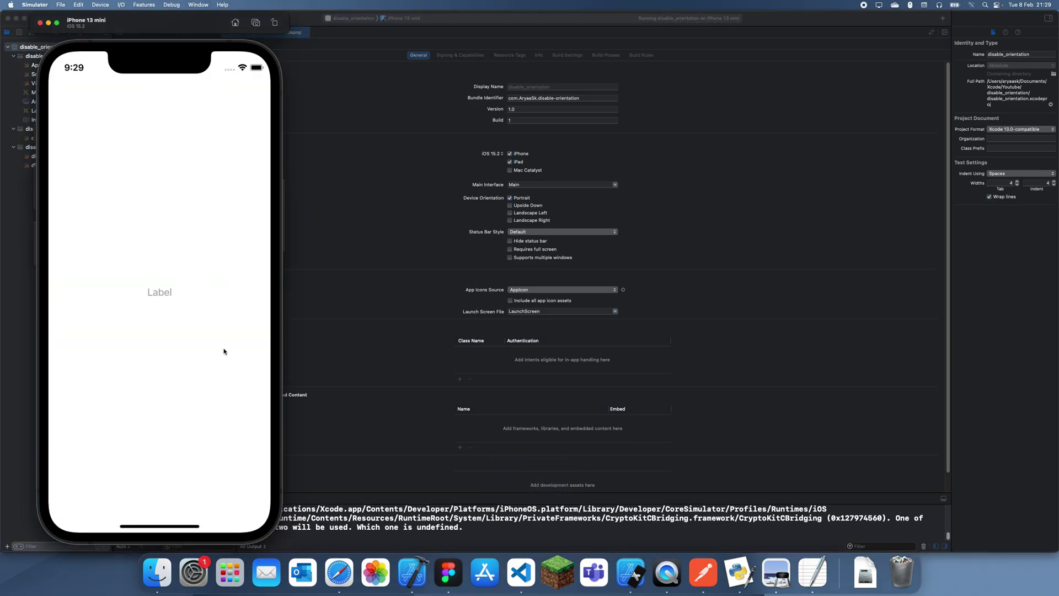
left_click(275, 23)
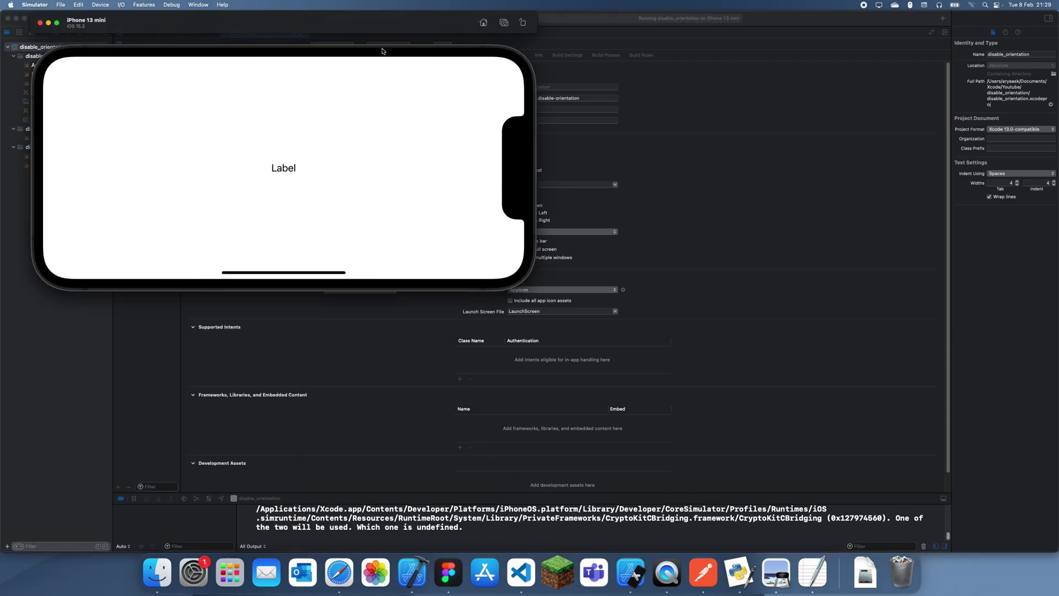
left_click(523, 23)
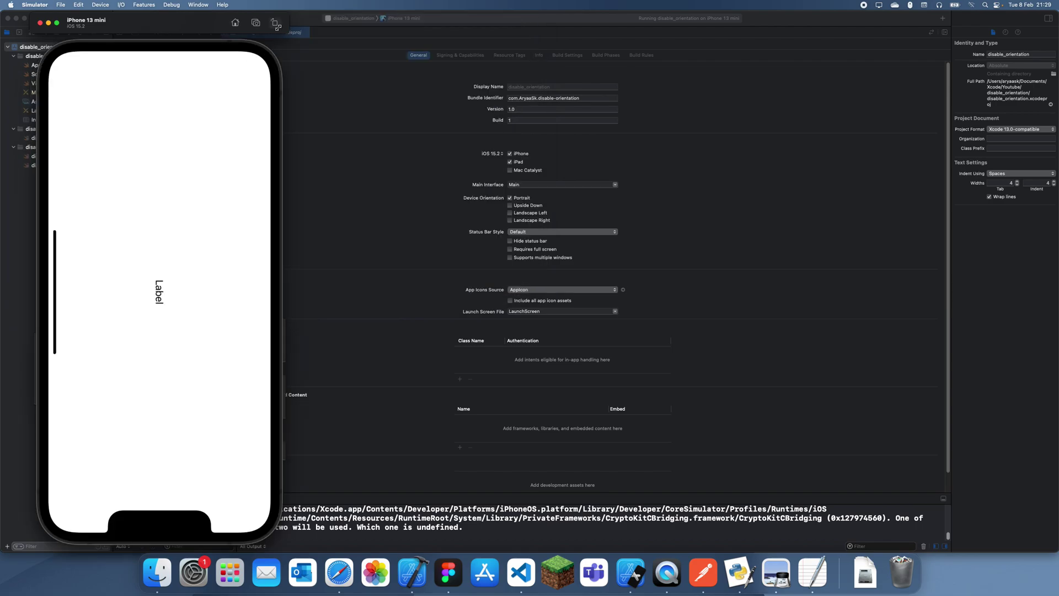
Keep rotating the simulator to confirm the label stays upright, then return to Xcode.
left_click(275, 23)
left_click(524, 22)
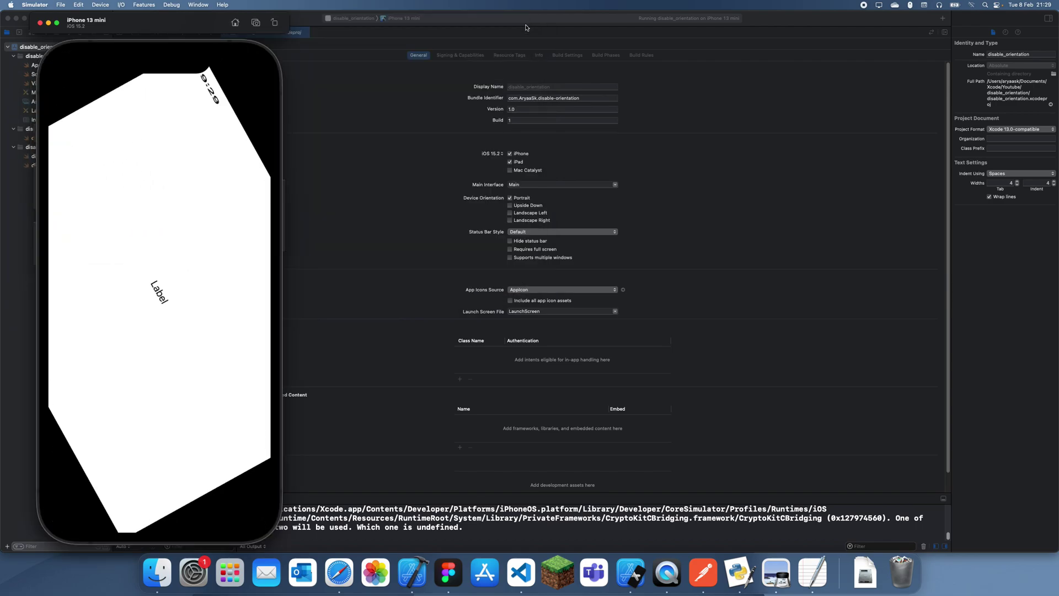
left_click(407, 208)
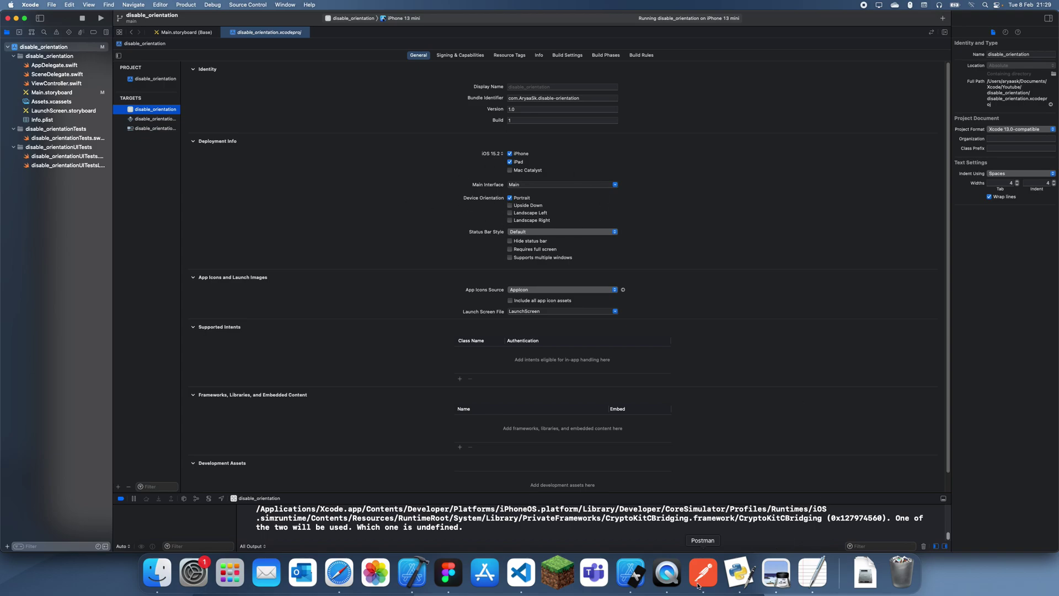
left_click(630, 571)
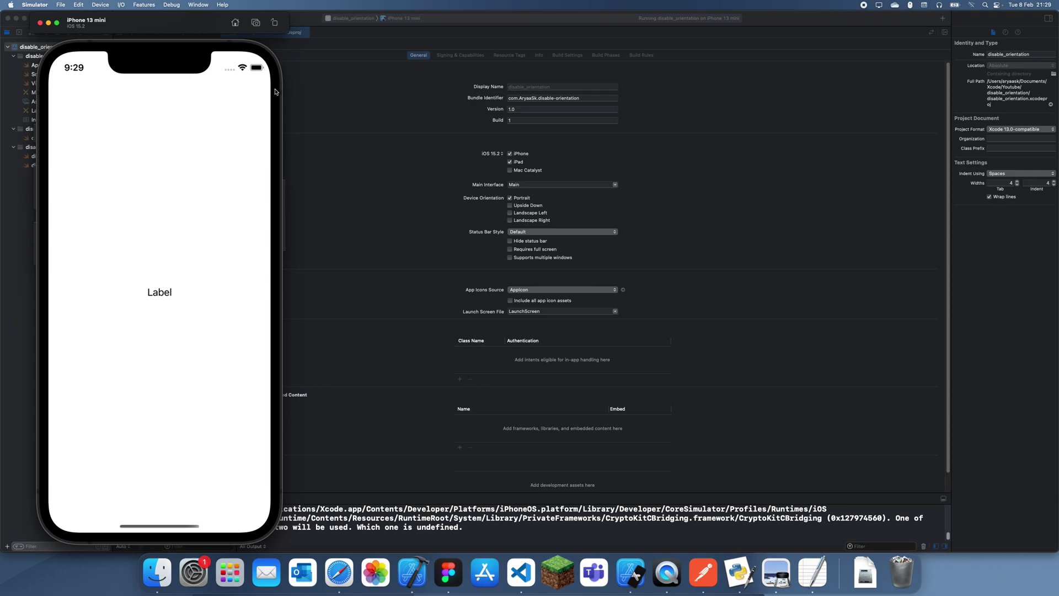
left_click(422, 211)
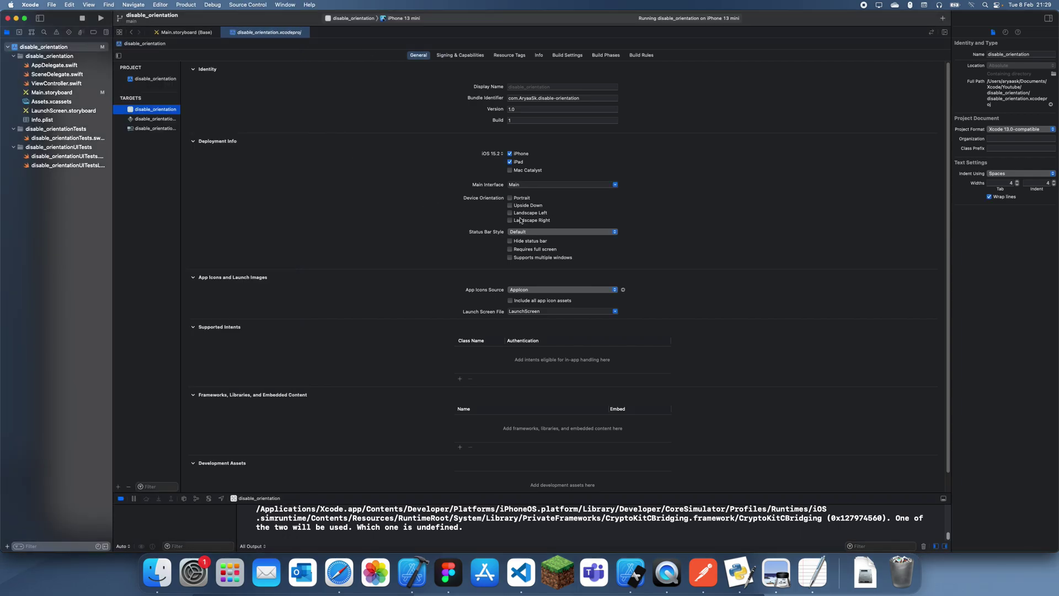
Rebuild the landscape-only app, rotate the simulator several times, then return to Xcode.
left_click(100, 17)
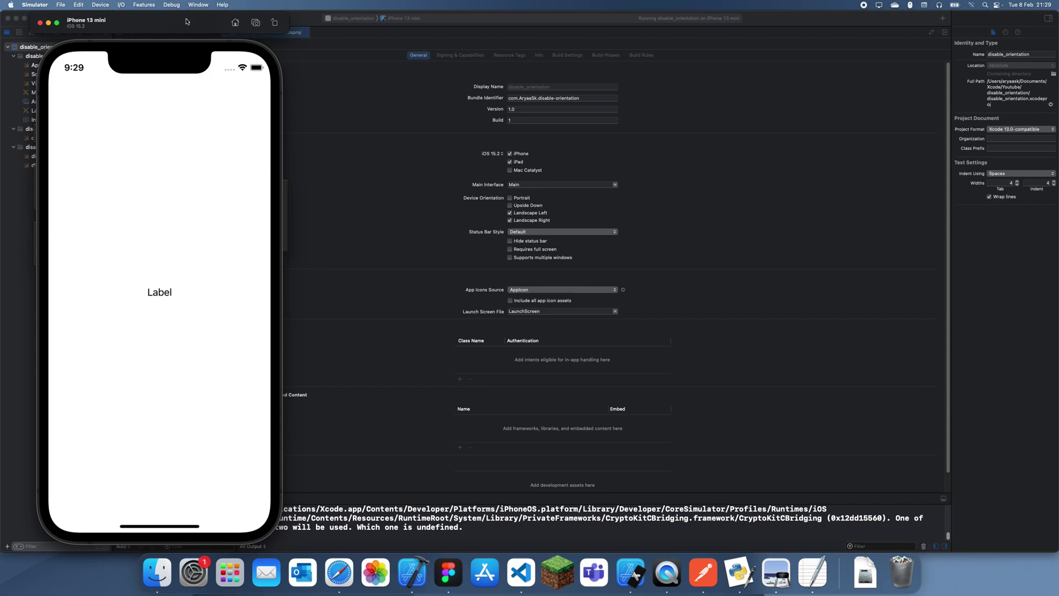
left_click(294, 25)
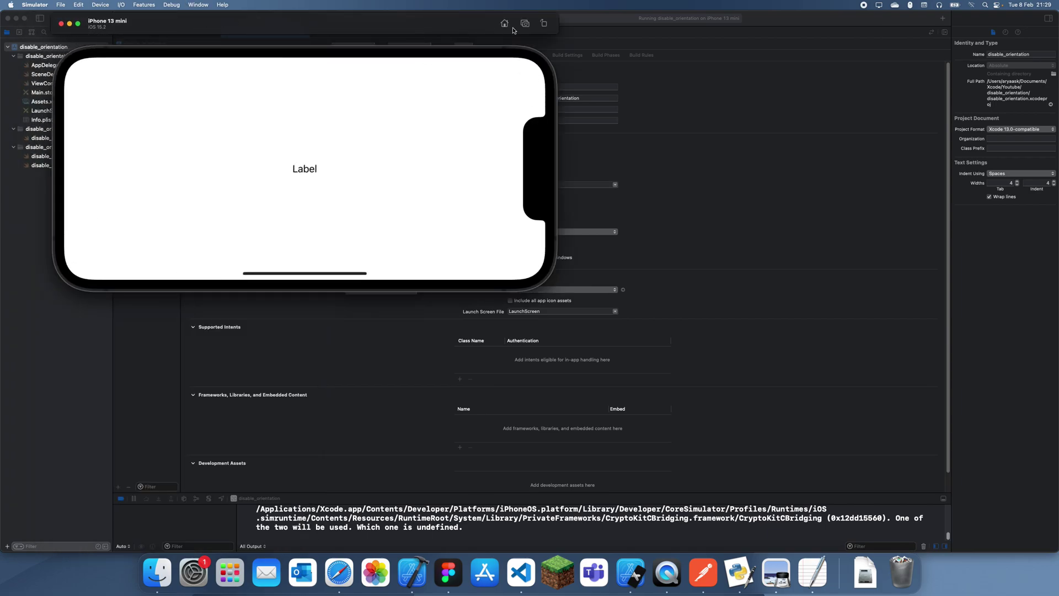
left_click(543, 23)
left_click(301, 25)
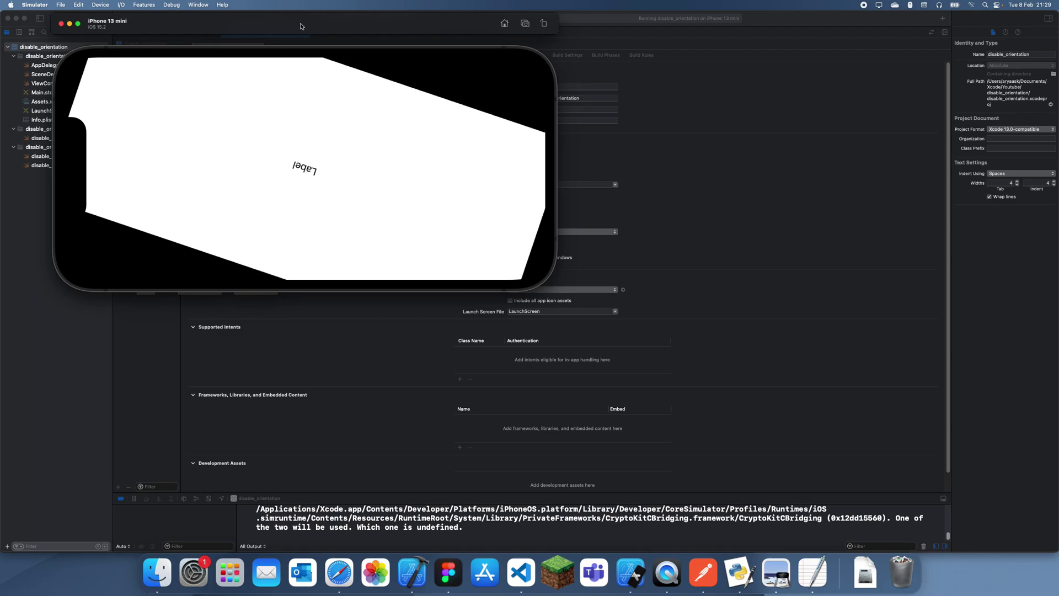
key("super+Left")
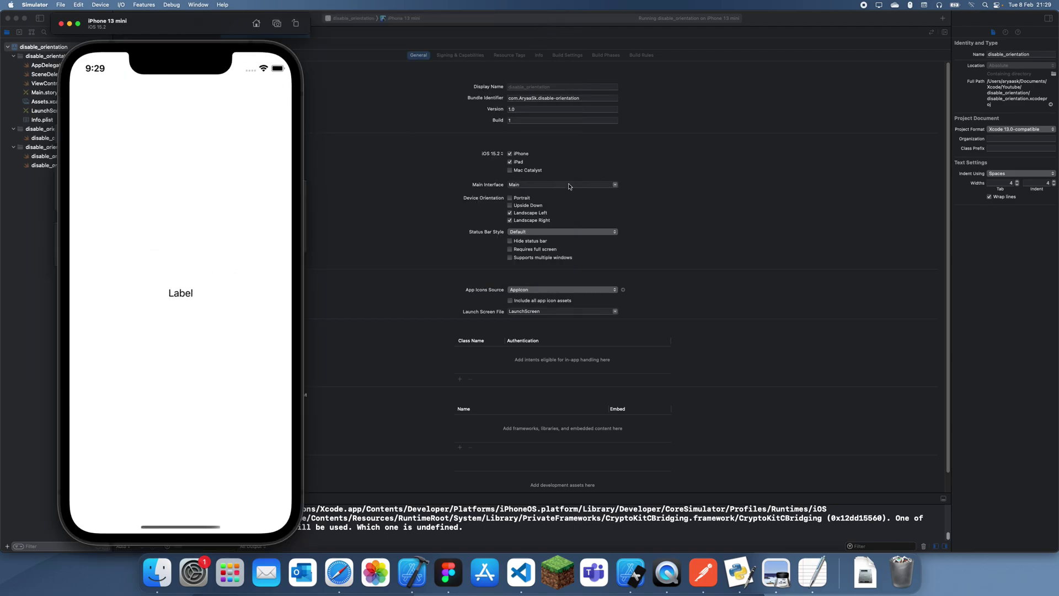
left_click(473, 208)
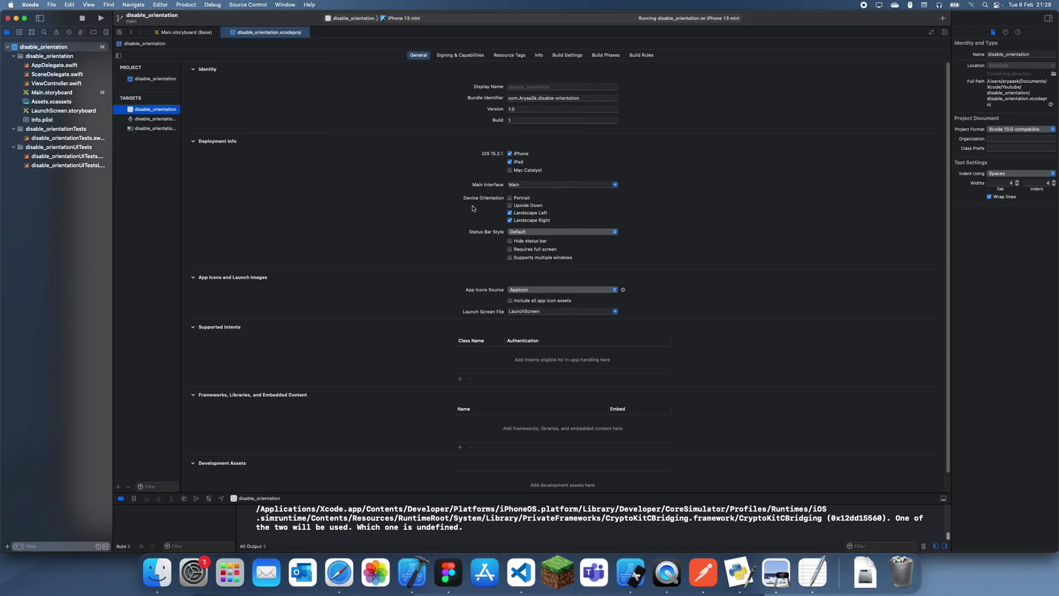
In the app target's General settings, turn off Landscape Left and change another orientation.
left_click(153, 78)
left_click(152, 110)
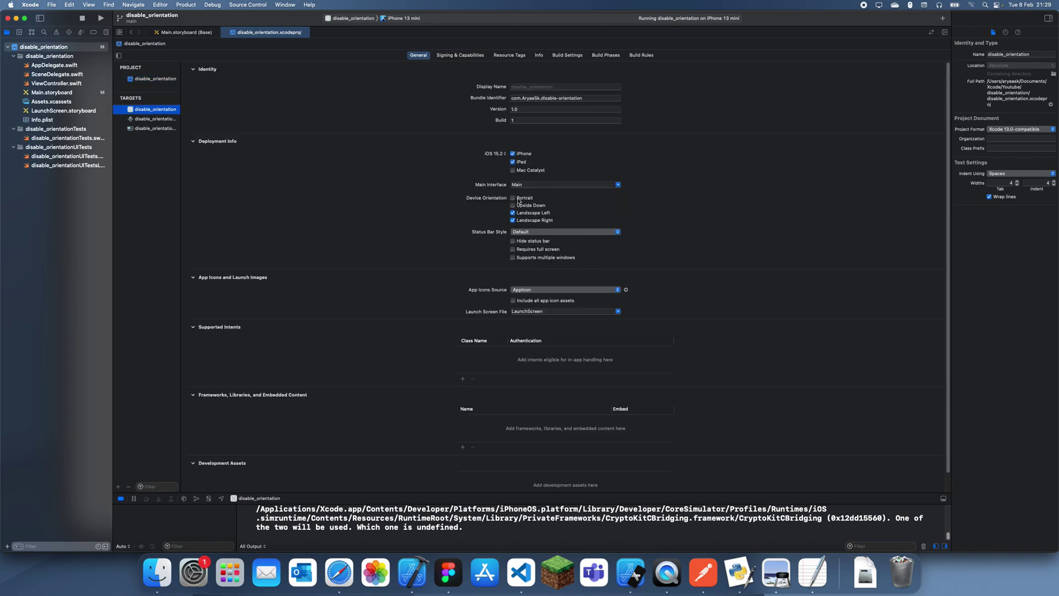
left_click(513, 220)
left_click(524, 205)
Check the Simulator, then re-check Landscape Left and Landscape Right in Xcode.
left_click(630, 571)
left_click(439, 214)
left_click(513, 221)
left_click(513, 213)
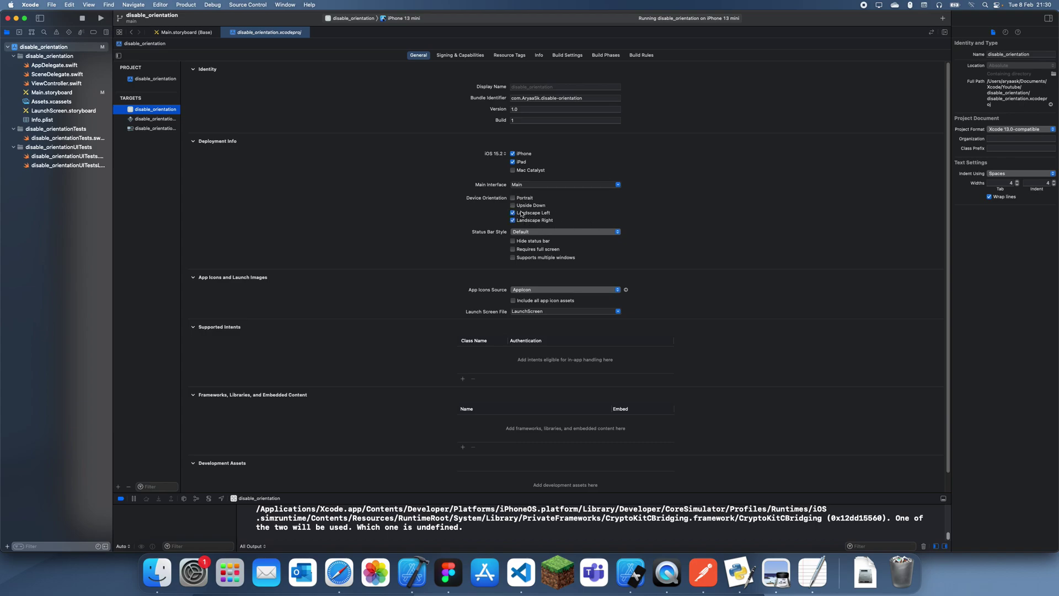